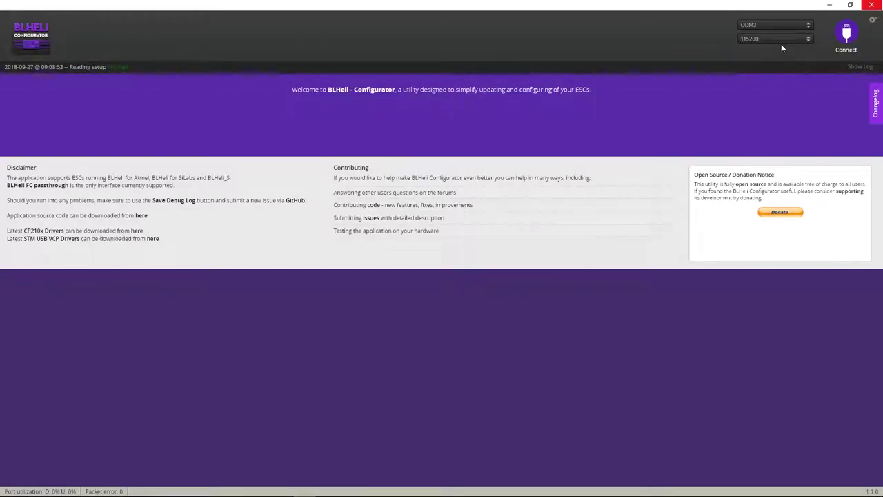
Connect through the flight controller, read all four ESCs on 16.65, and start Flash All.
click(847, 35)
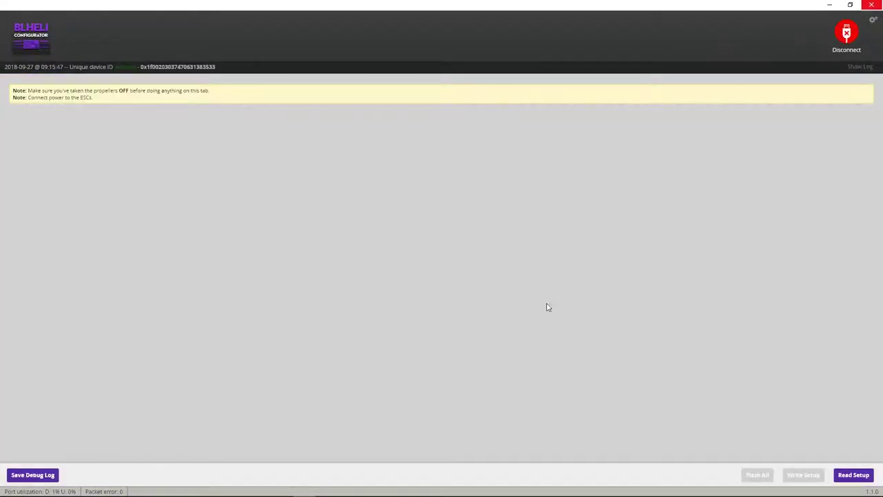
click(852, 476)
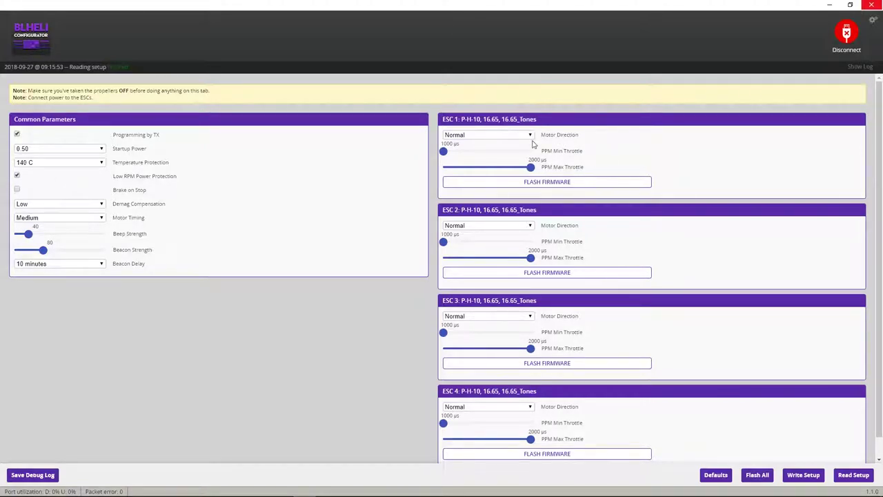
click(758, 476)
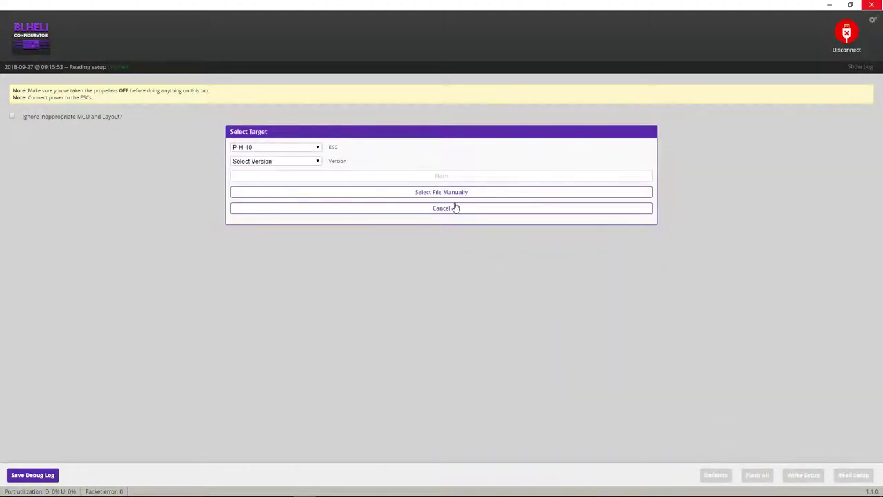
Flash ESCs 1–4 with firmware version 16.7 [Official].
click(408, 209)
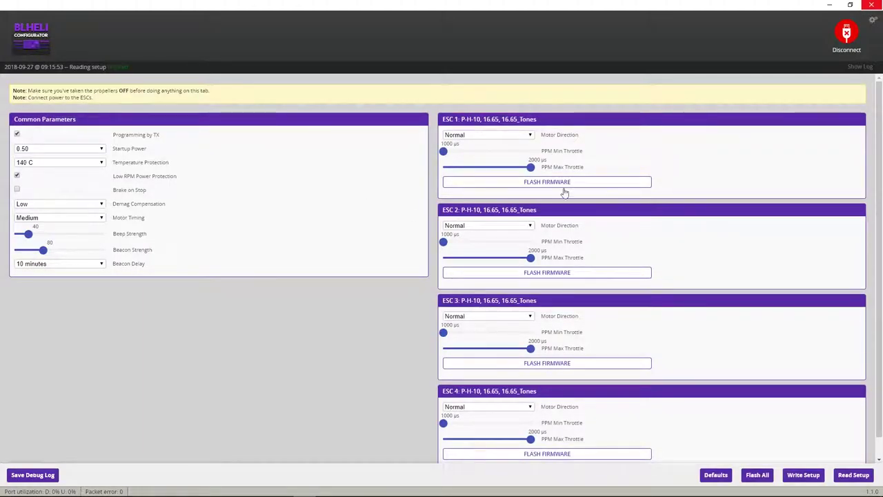
click(763, 476)
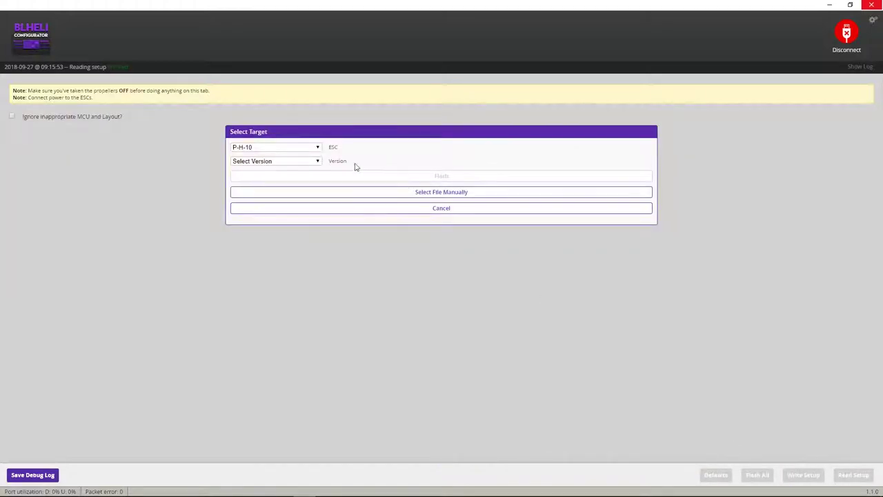
click(318, 162)
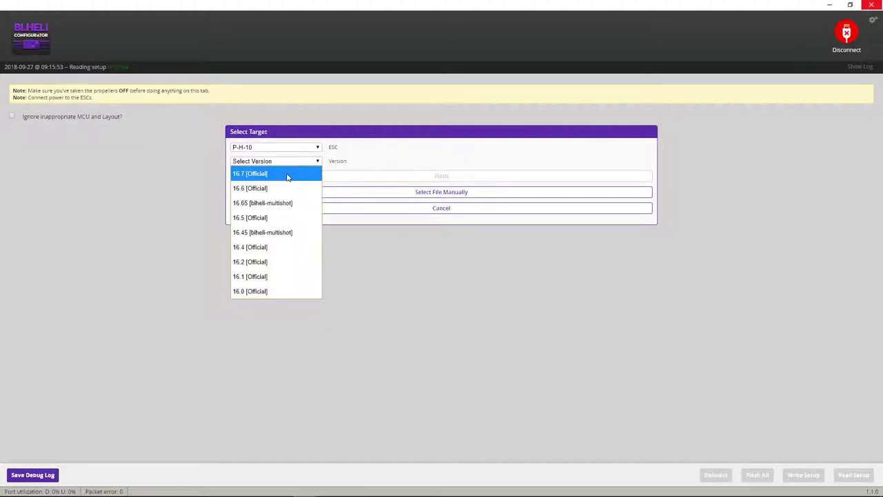
click(288, 175)
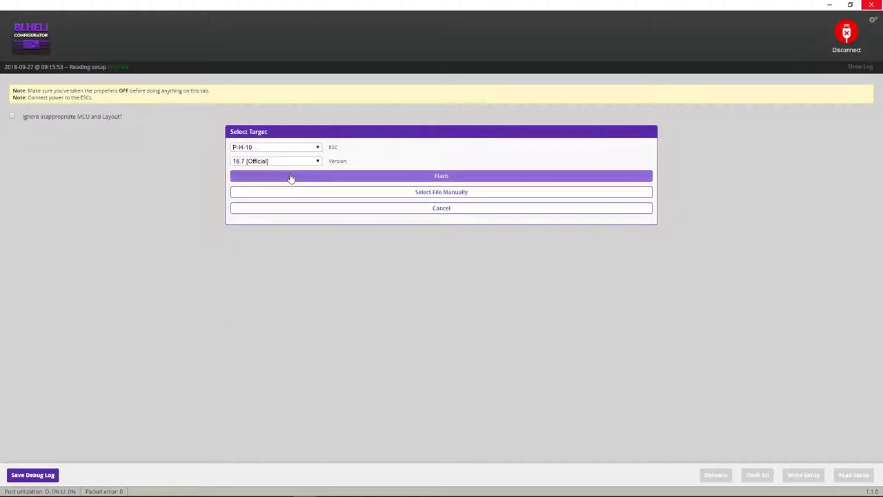
click(414, 177)
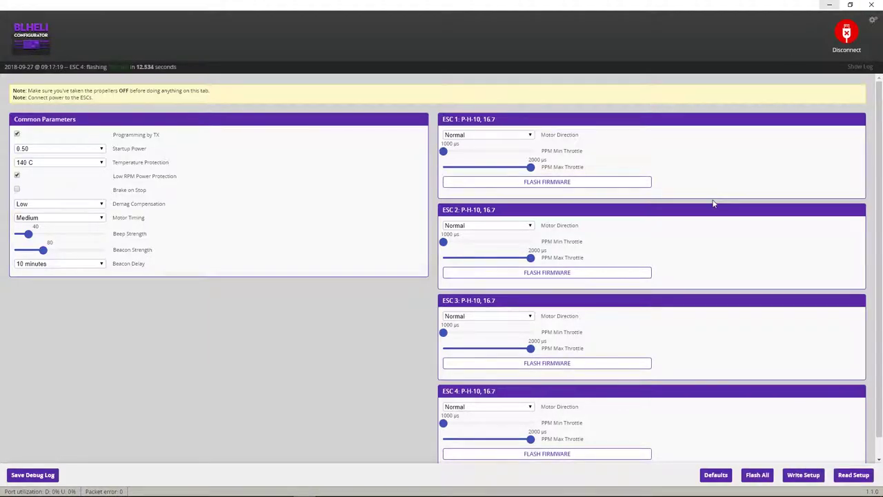
Disconnect BLHeli, switch to Betaflight Configurator, and connect it to the flight controller.
click(847, 34)
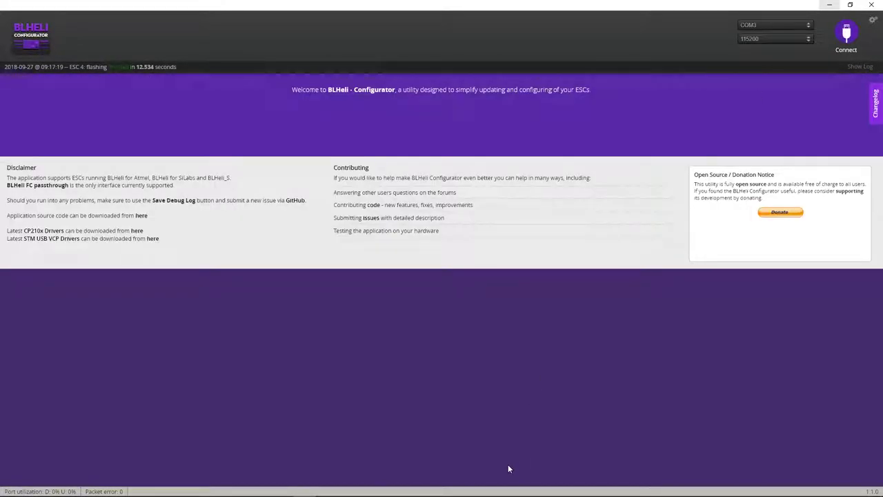
mouse_move(508, 494)
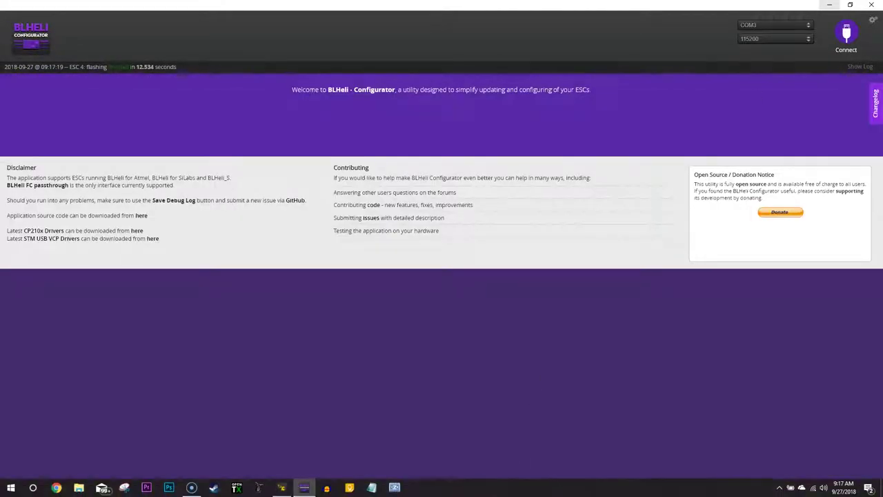
mouse_move(288, 490)
click(288, 490)
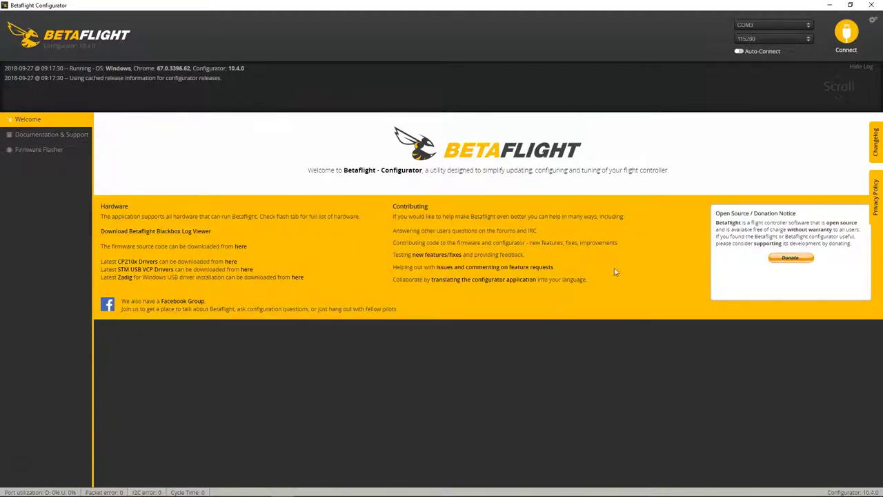
click(850, 34)
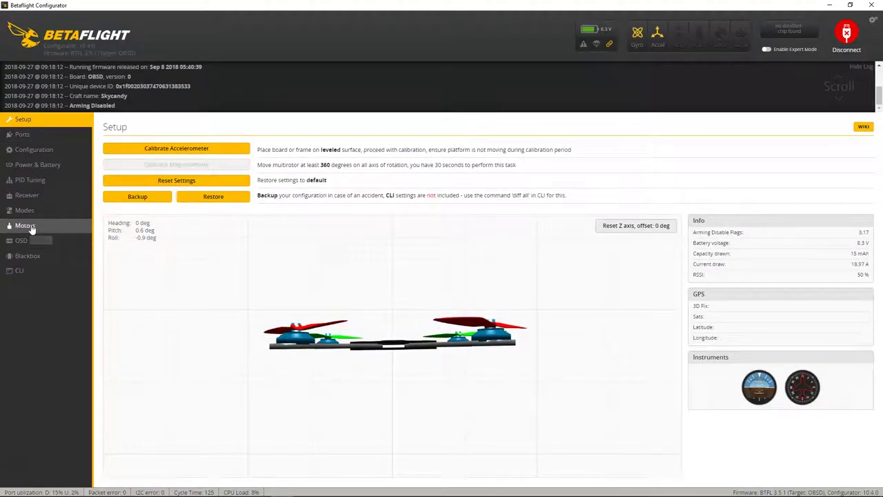
Enable motor test mode on the Motors page to spin each motor, then disable it and disconnect.
click(30, 228)
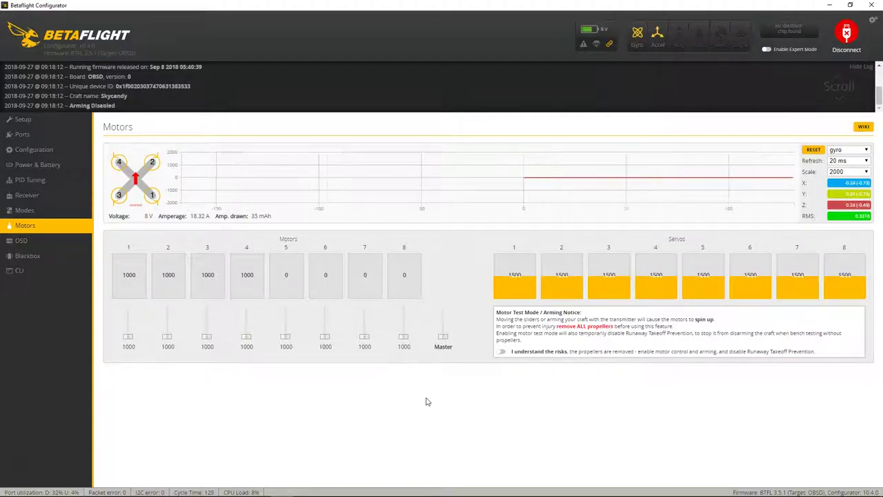
click(501, 352)
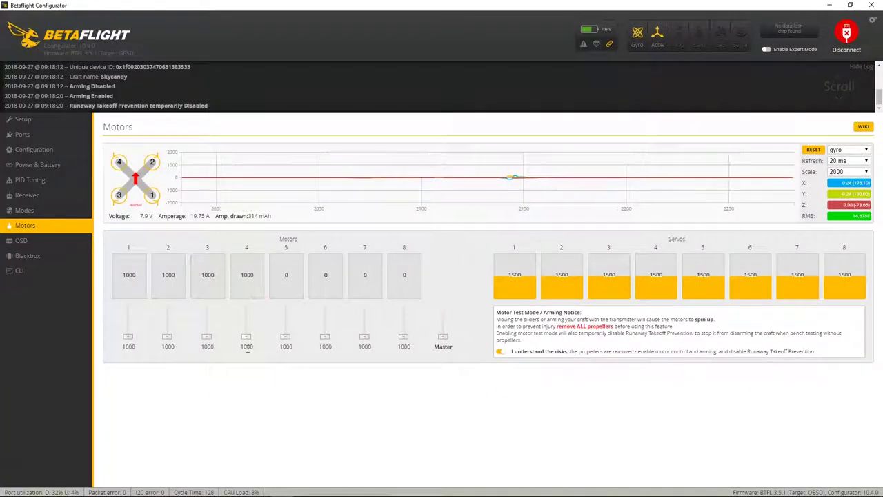
click(500, 352)
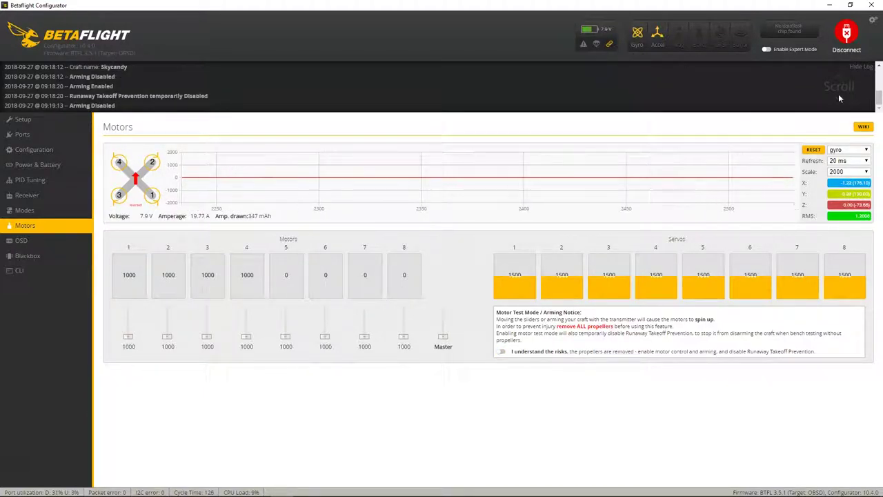
click(844, 35)
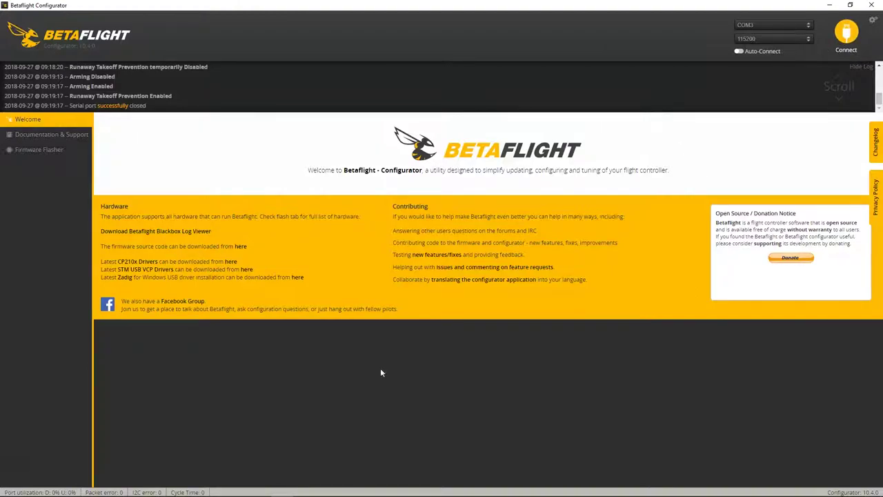
Return to BLHeli Configurator, connect, and read the settings of all four ESCs.
click(304, 488)
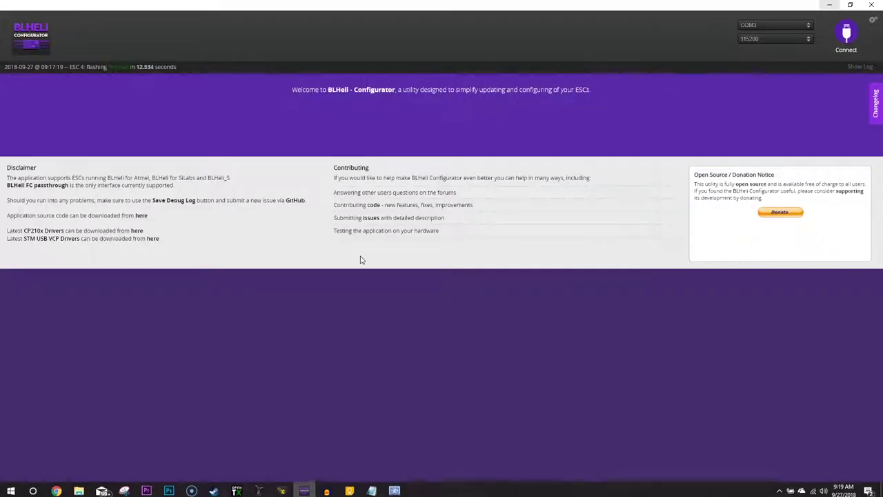
click(843, 40)
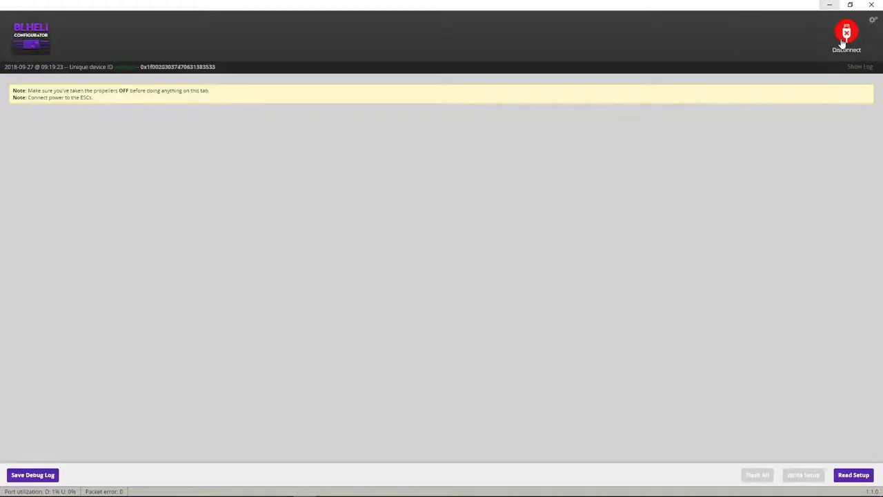
click(850, 476)
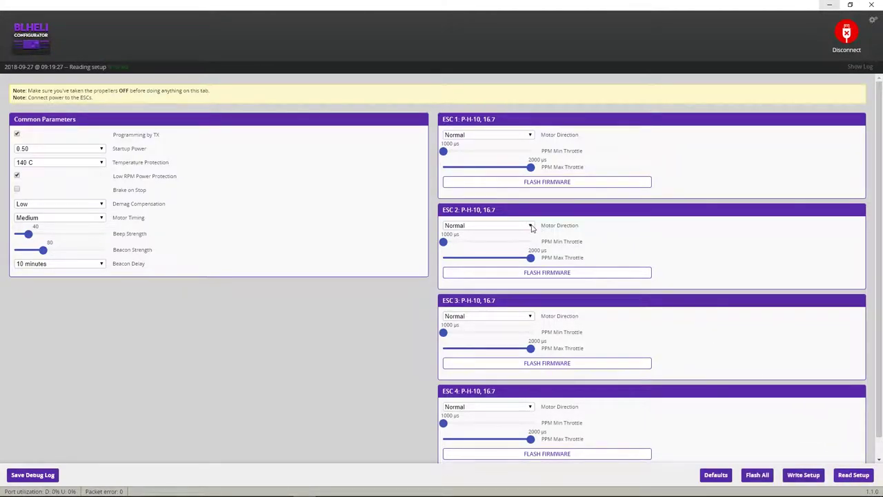
Set ESC 2 and ESC 4 motor direction to Reversed, write the setup, and disconnect.
click(531, 227)
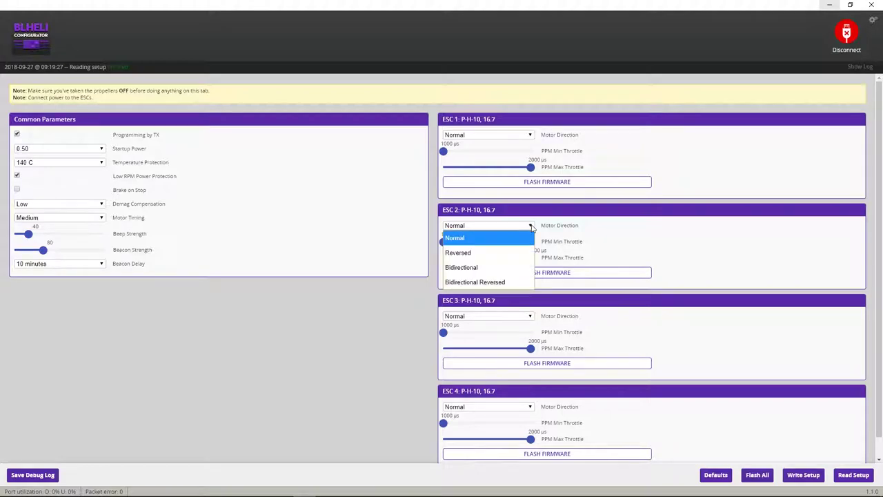
click(509, 253)
click(528, 406)
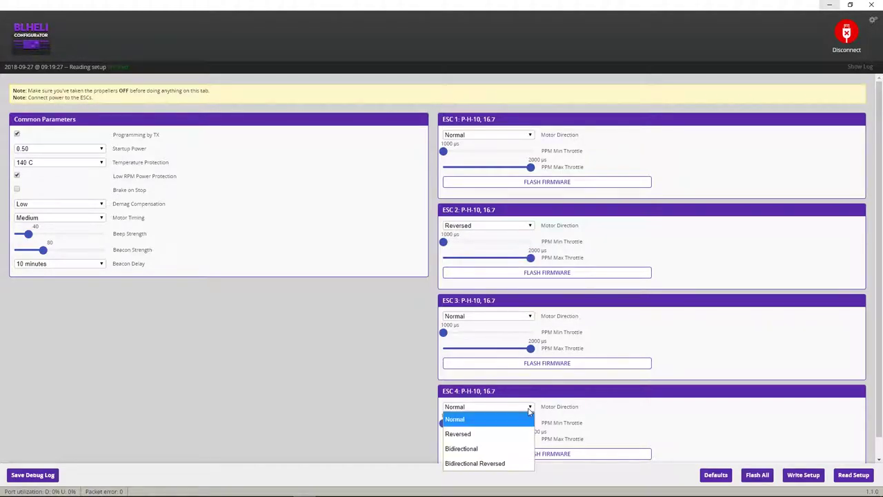
click(507, 428)
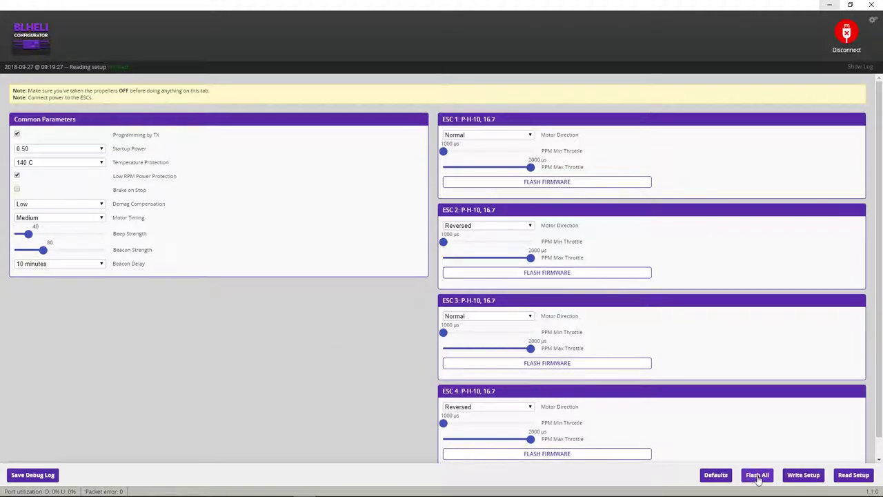
click(819, 477)
click(848, 36)
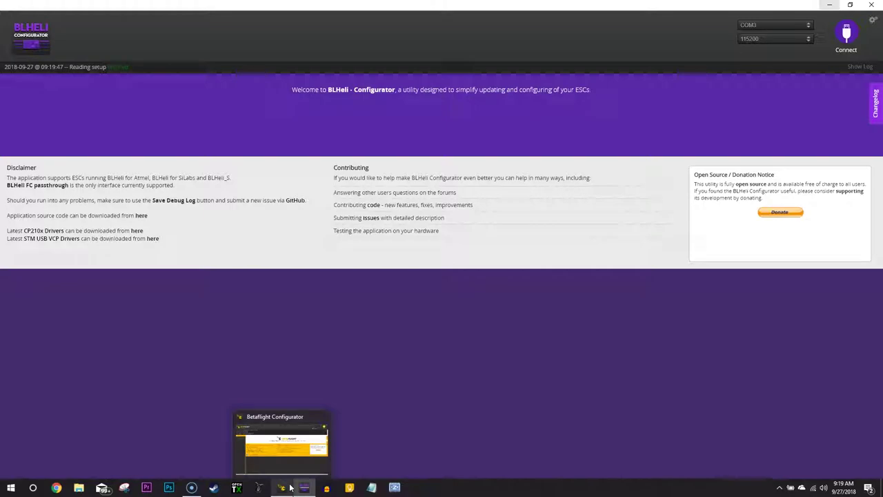
click(290, 488)
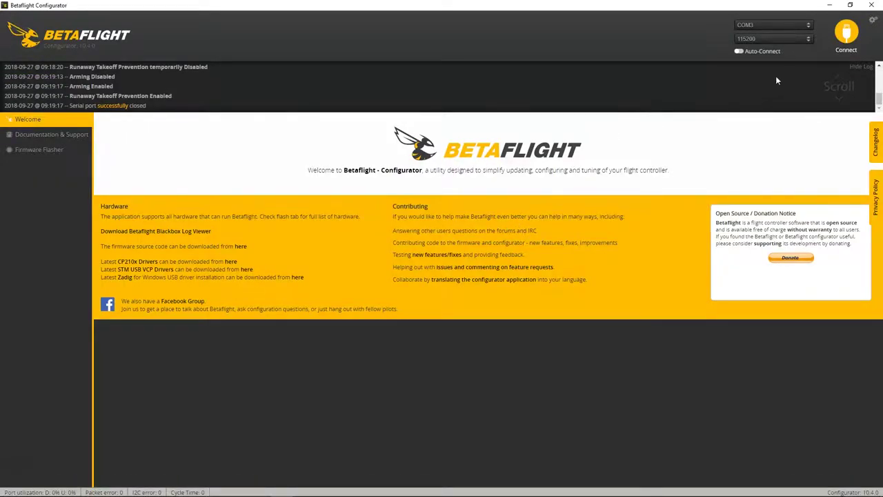
Reconnect, enable motor test mode to spin motors 2 and 4, then turn testing off.
click(846, 32)
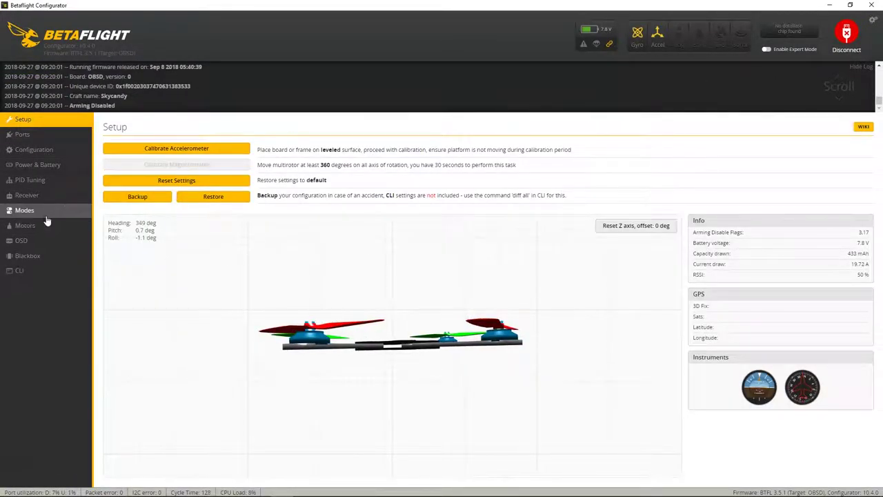
click(43, 225)
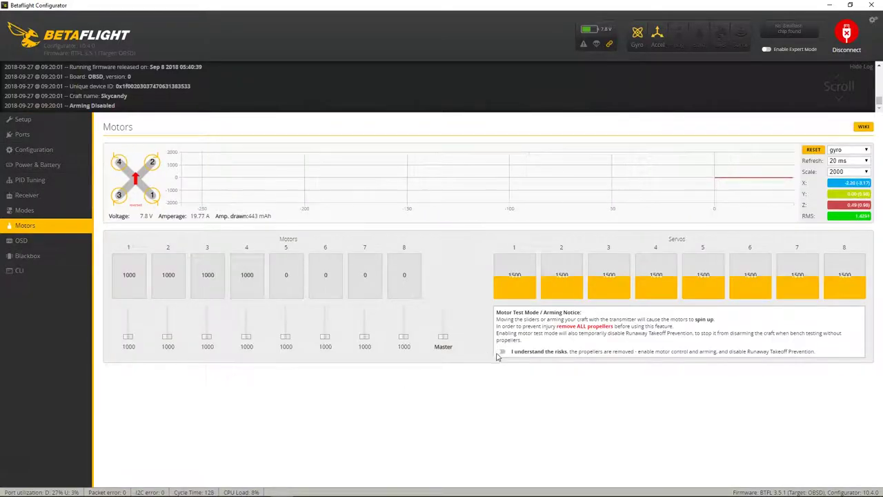
click(500, 352)
click(501, 352)
click(500, 352)
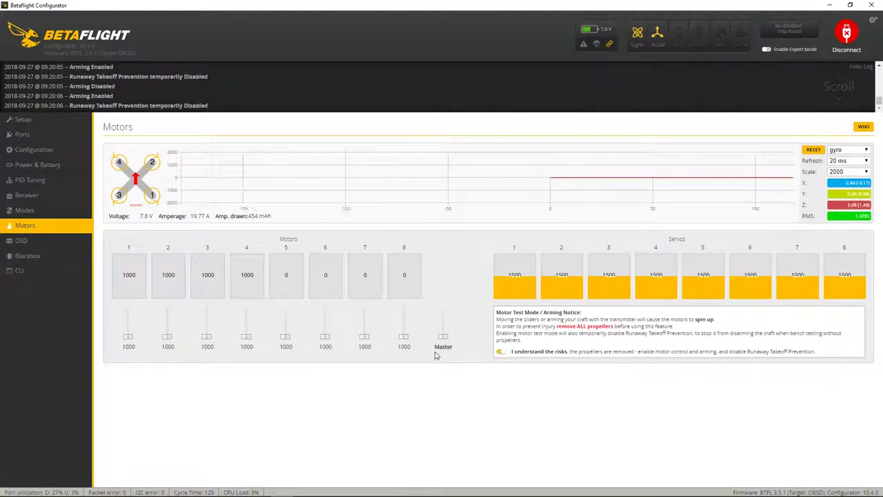
scroll(168, 337, up, 1)
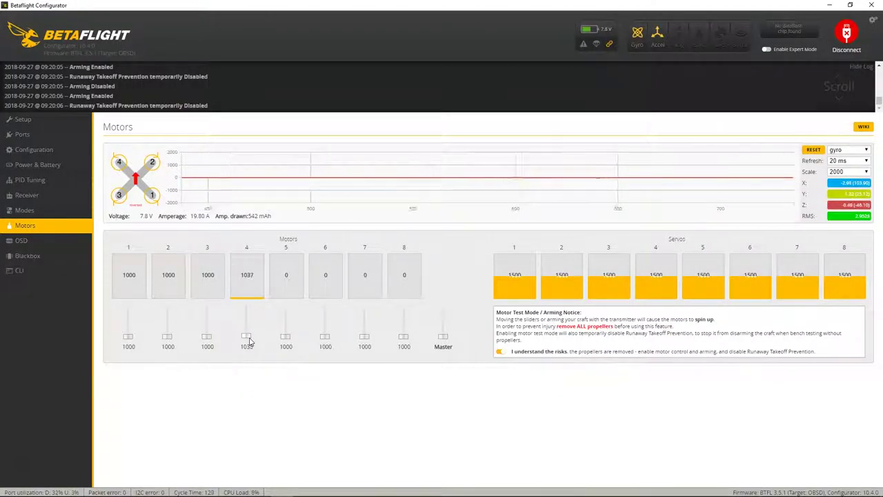
scroll(249, 341, down, 2)
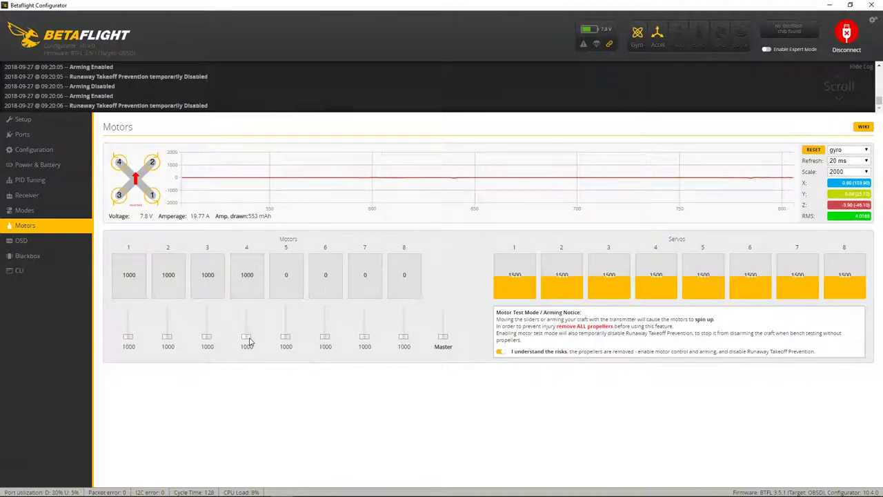
click(502, 353)
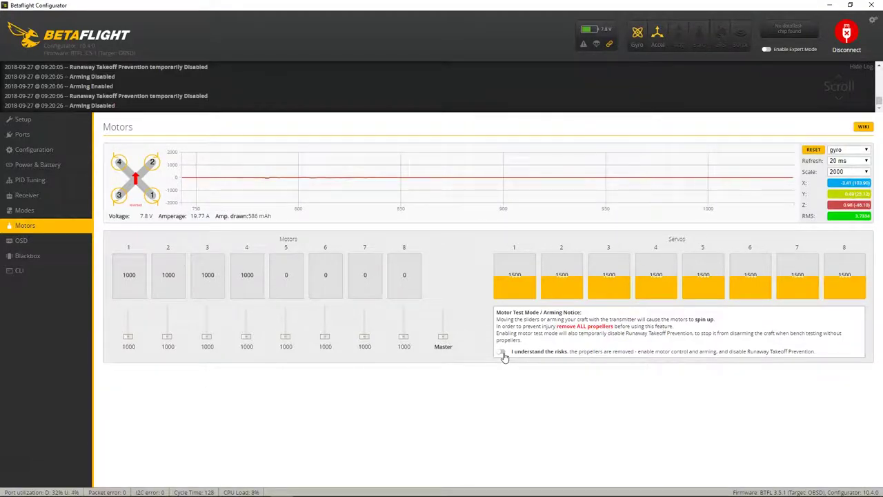
Switch to the Configuration page to view the Quad X mixer settings.
click(40, 150)
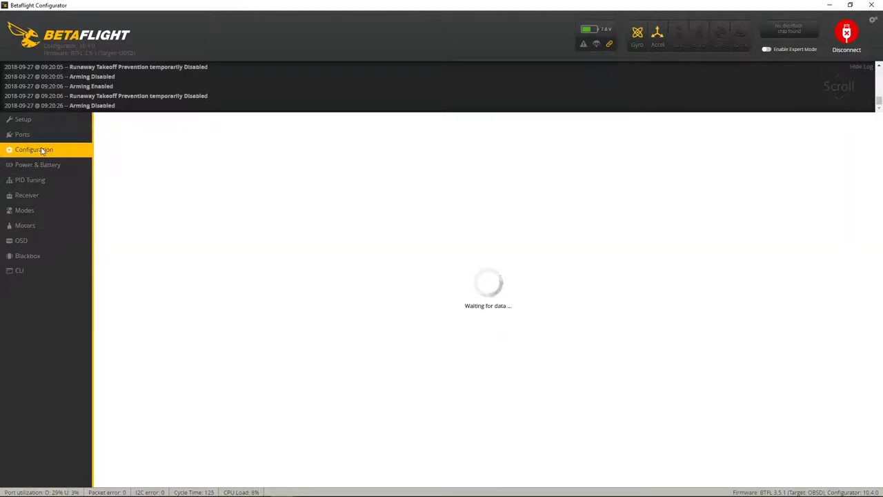